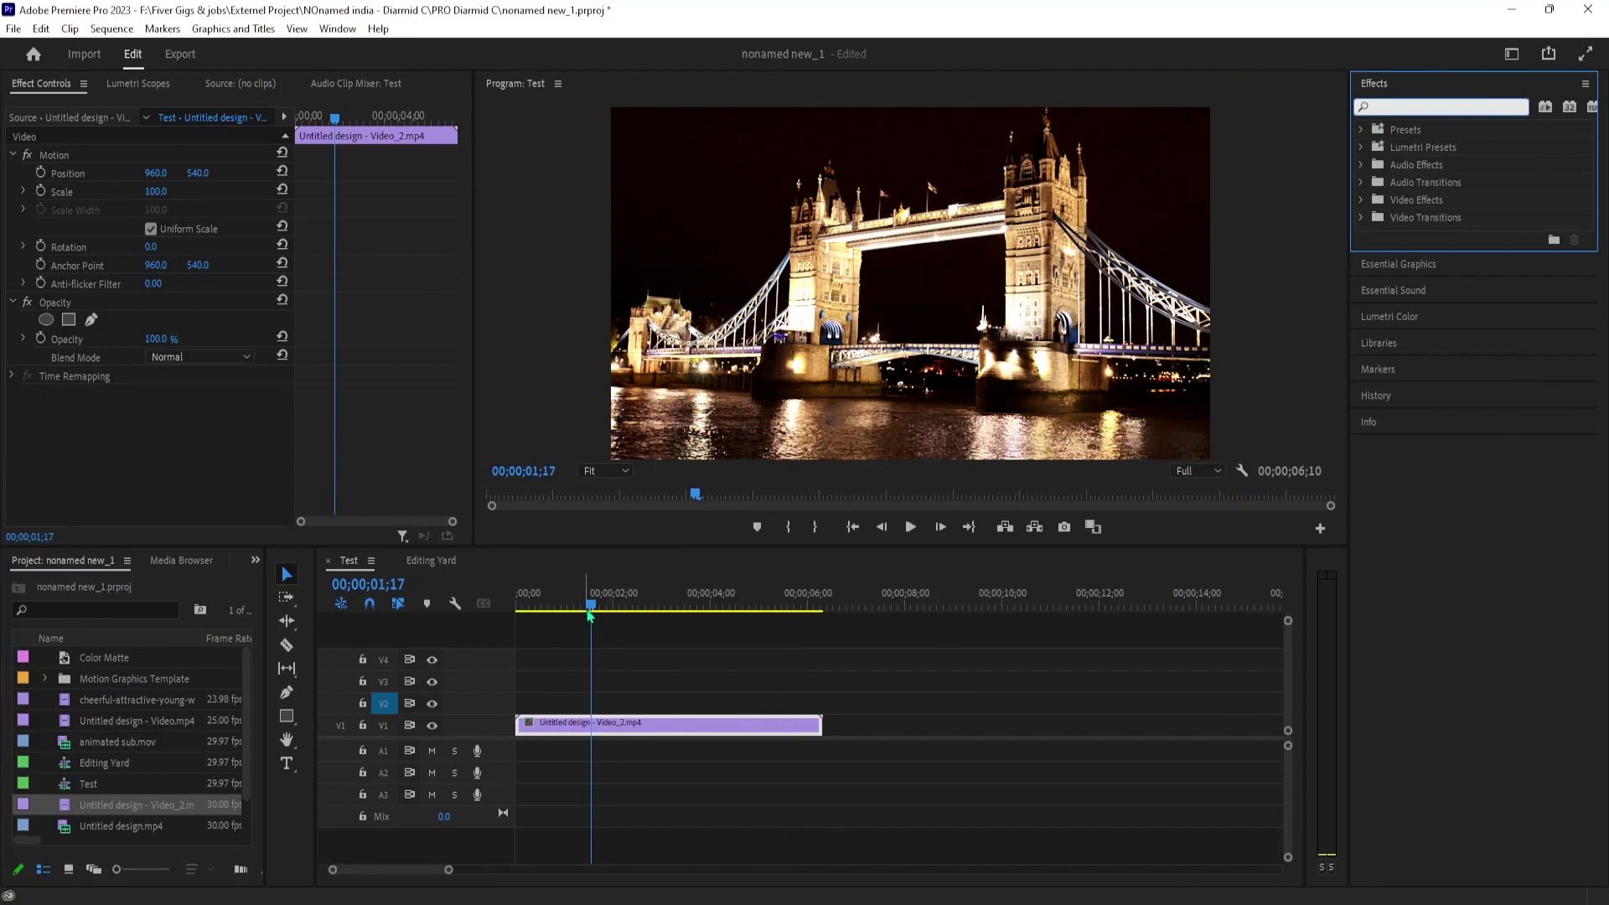
- Scrub through the bridge clip and create a new adjustment layer in the Project panel
left_click_drag(591, 608, 597, 622)
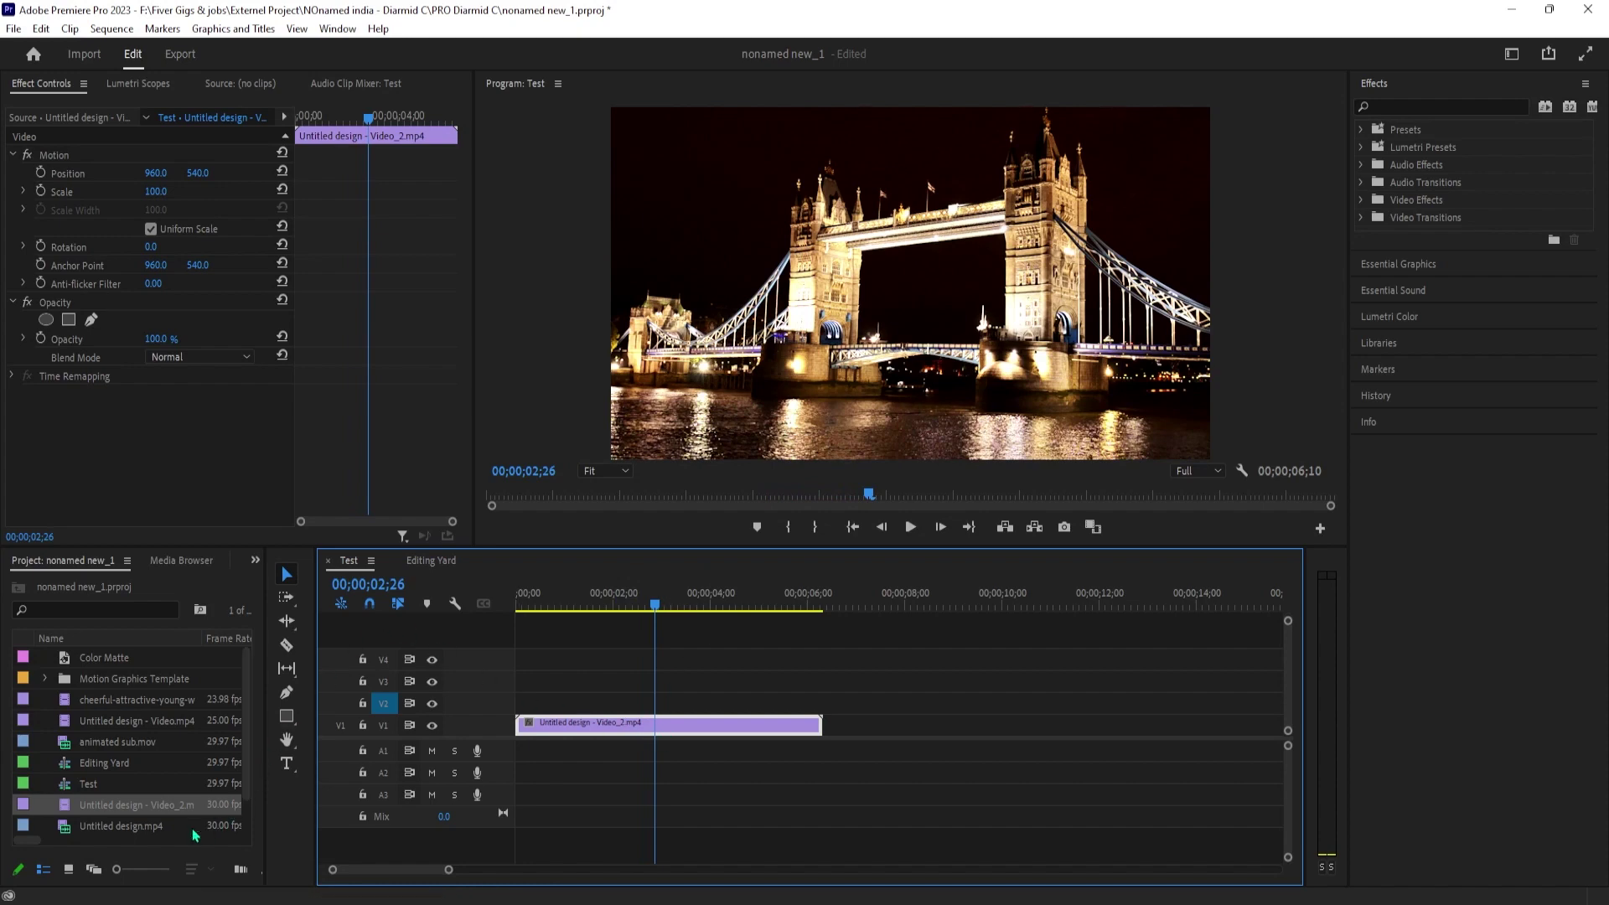
scroll(170, 839, "right", 2)
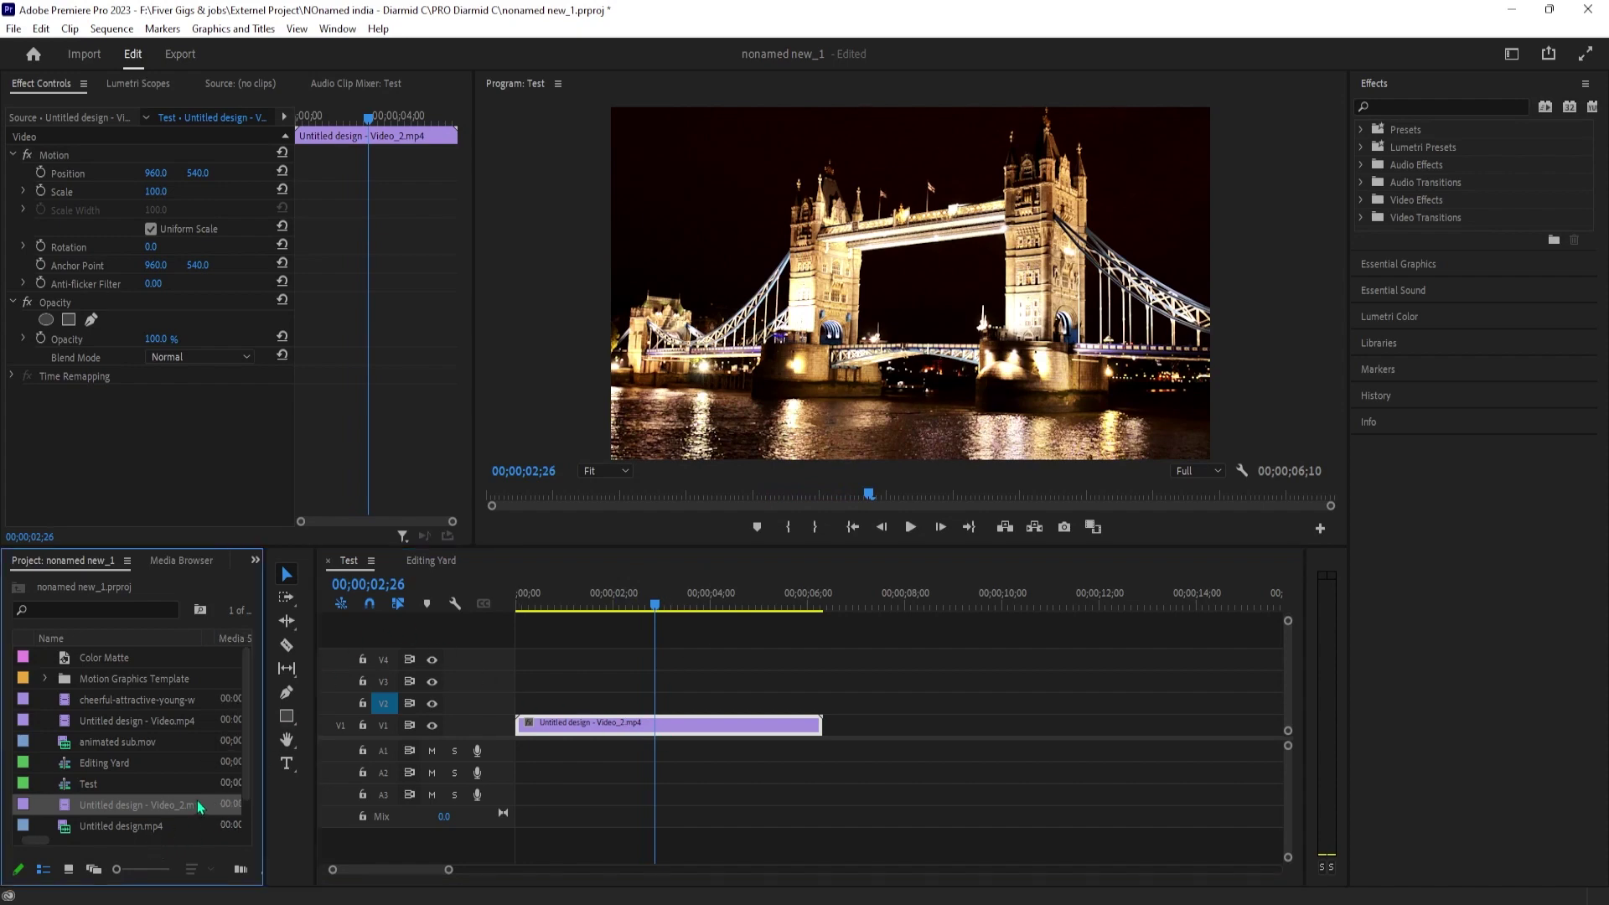
scroll(197, 800, "down", 2)
right_click(173, 763)
mouse_move(201, 570)
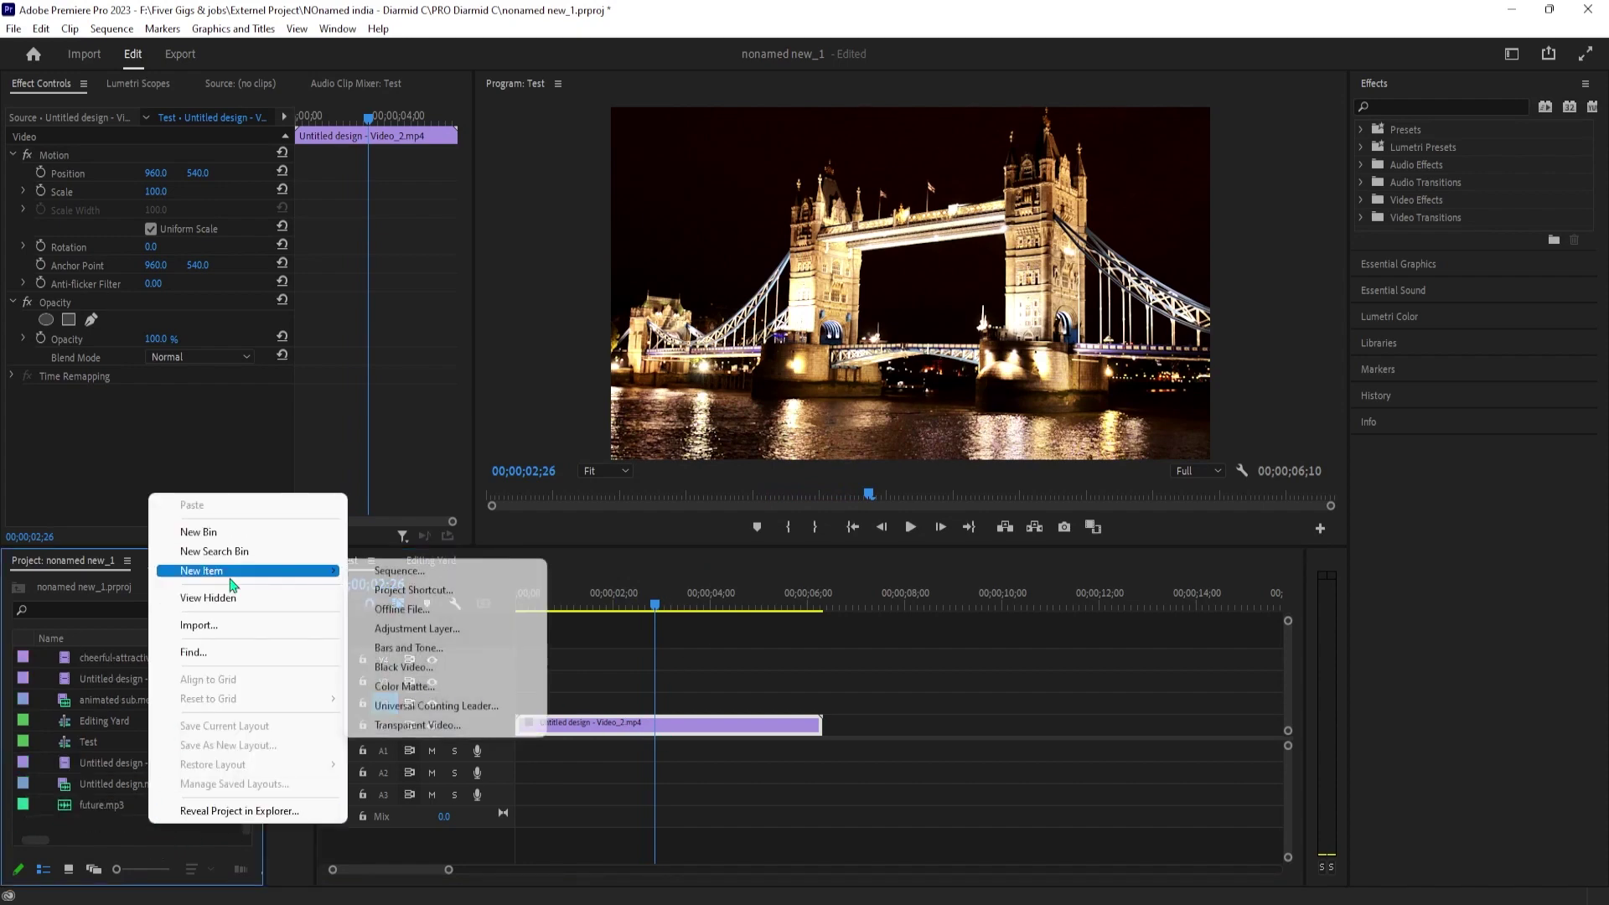
left_click(413, 630)
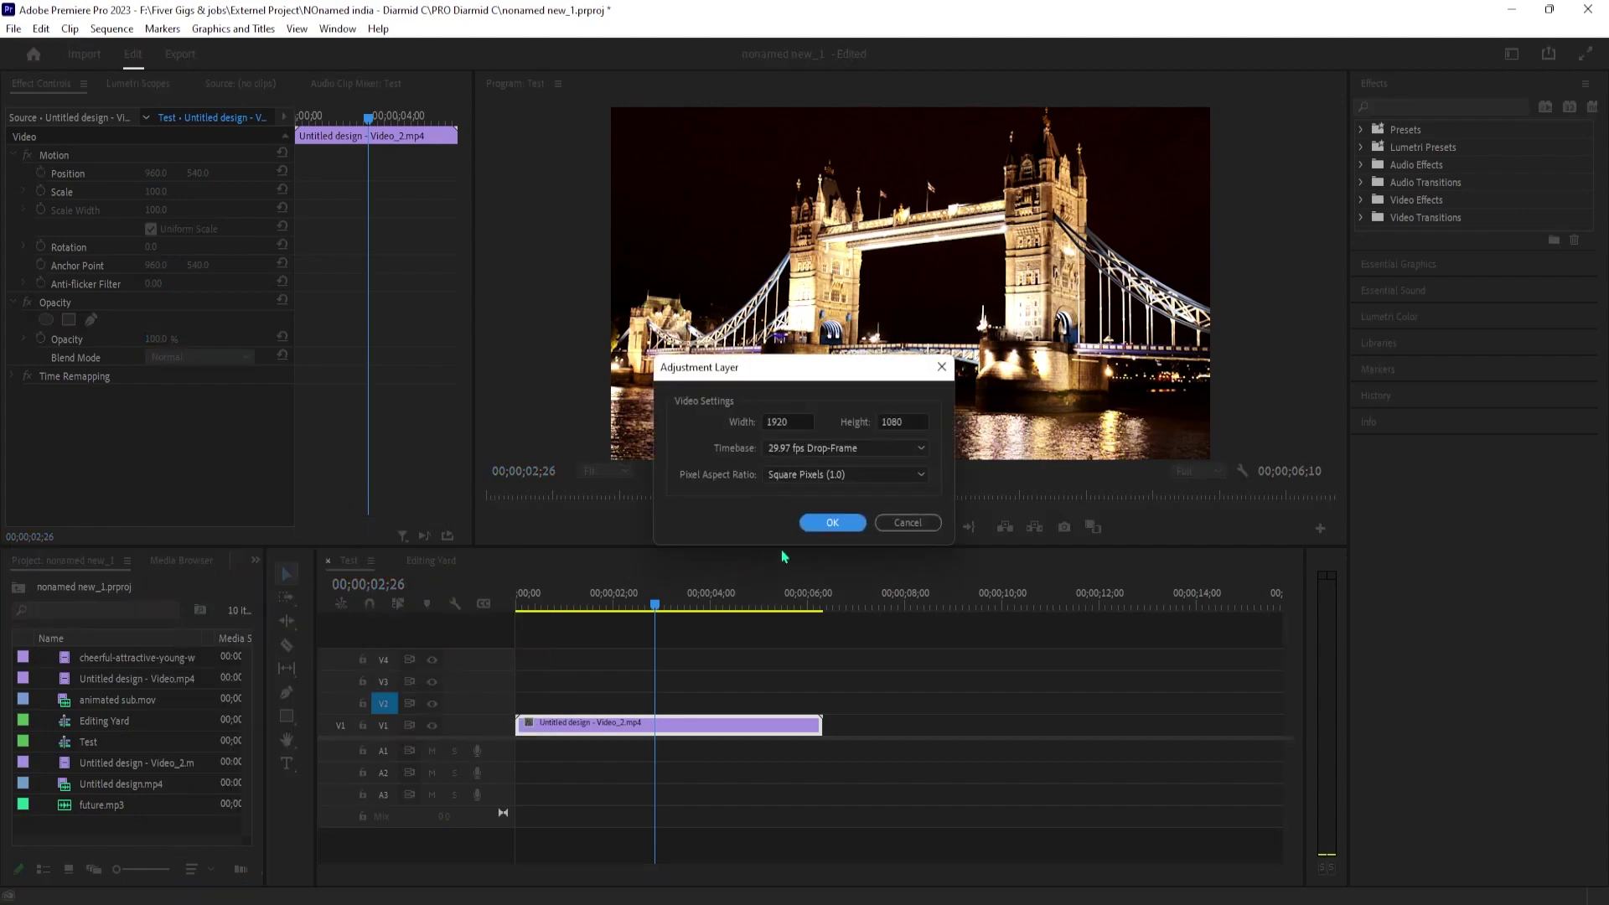
left_click(825, 523)
- Place the adjustment layer on V2 above the bridge clip and extend it to the clip's end
left_click(125, 638)
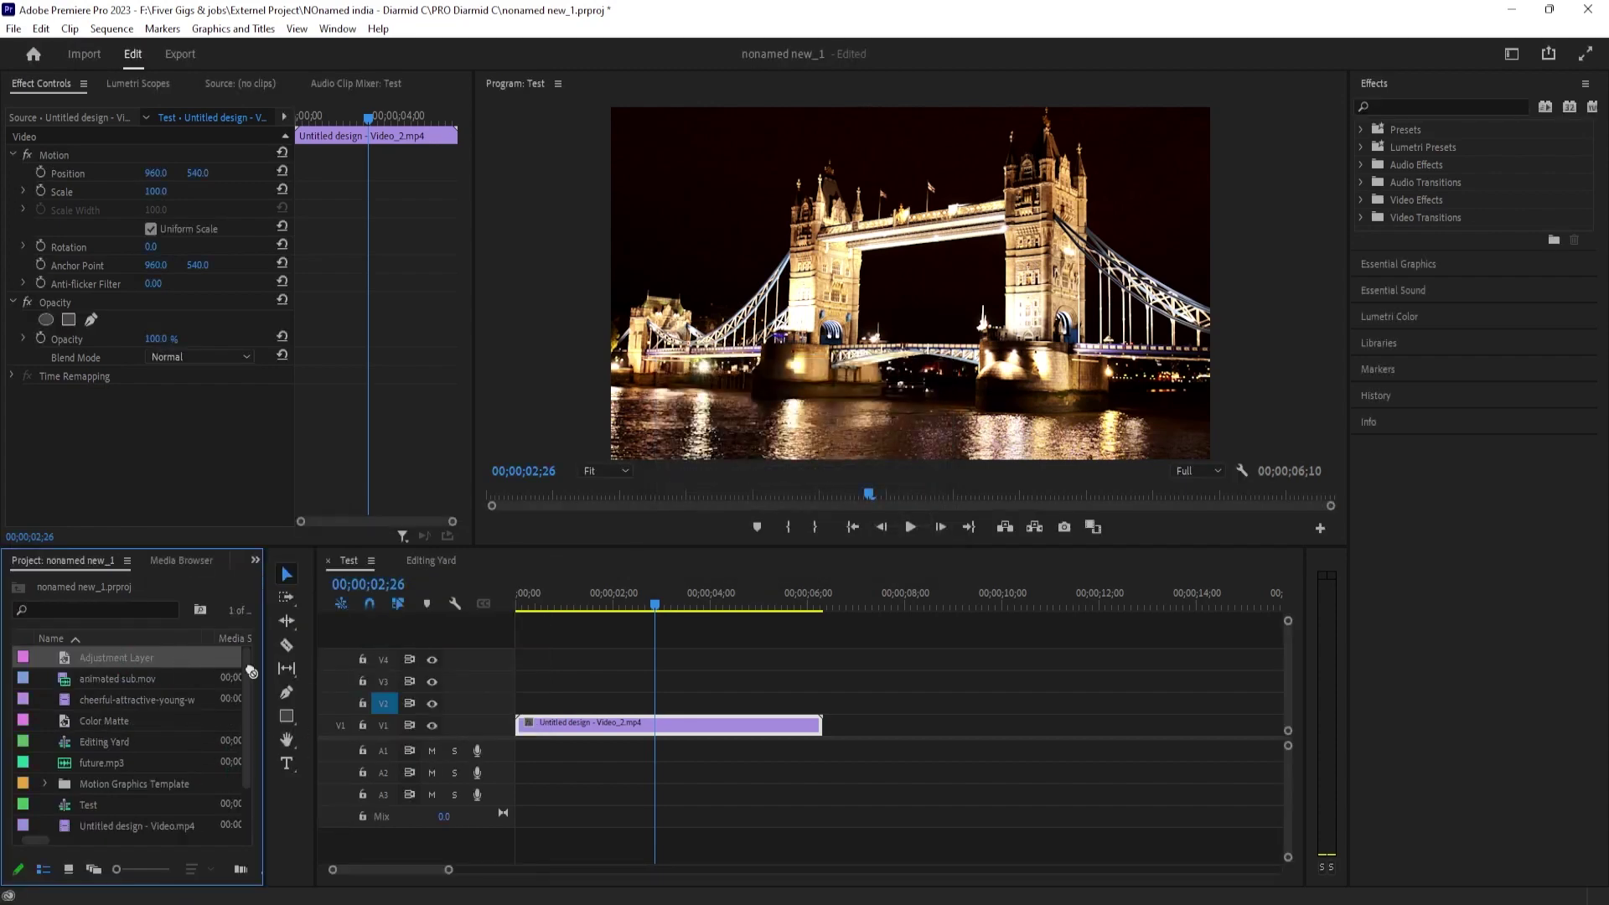
left_click_drag(251, 670, 559, 702)
left_click_drag(755, 701, 823, 701)
- Apply Gaussian Blur to the adjustment layer via a 'gau' search and preview from 00;00;00;28
left_click(1421, 107)
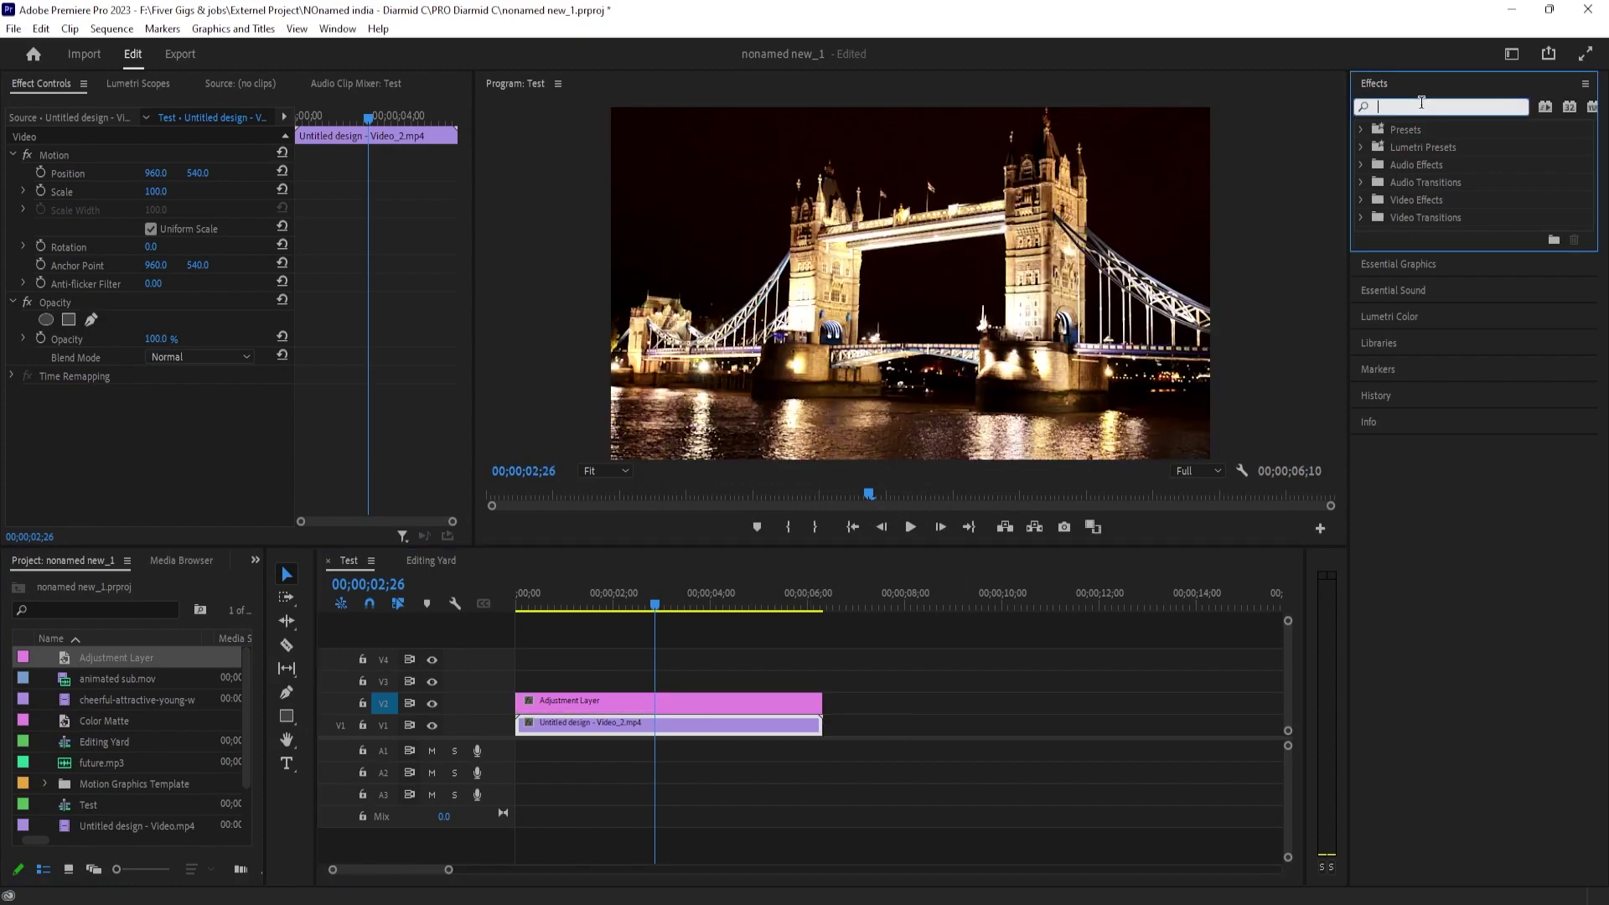
type("gau")
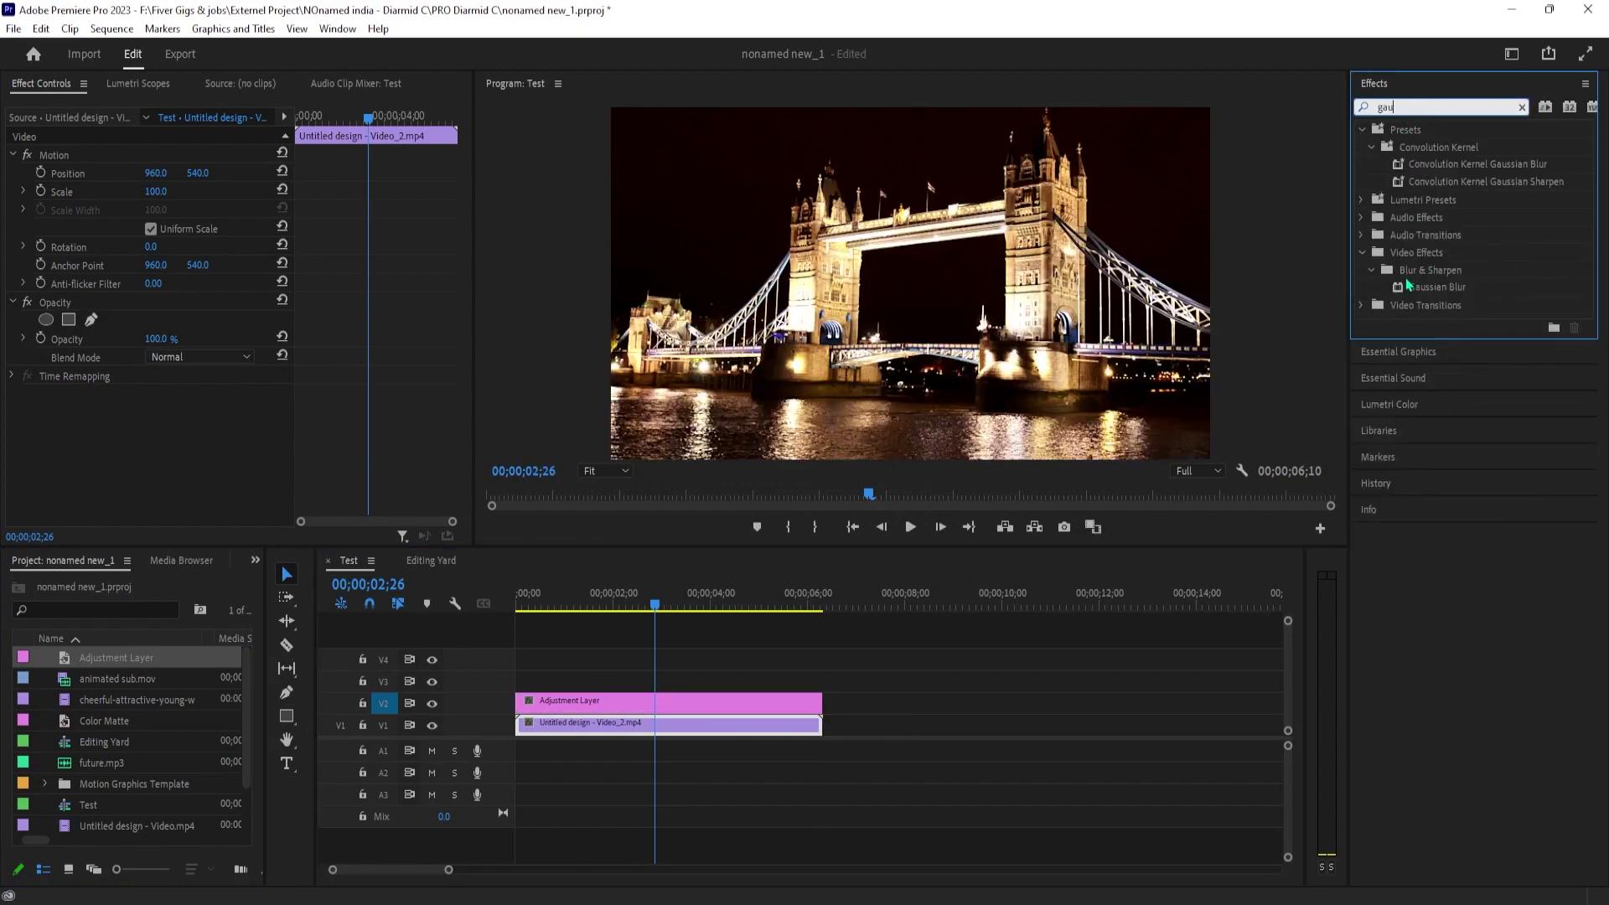
mouse_move(1436, 286)
left_mouse_down()
mouse_move(609, 720)
mouse_move(610, 700)
left_mouse_up()
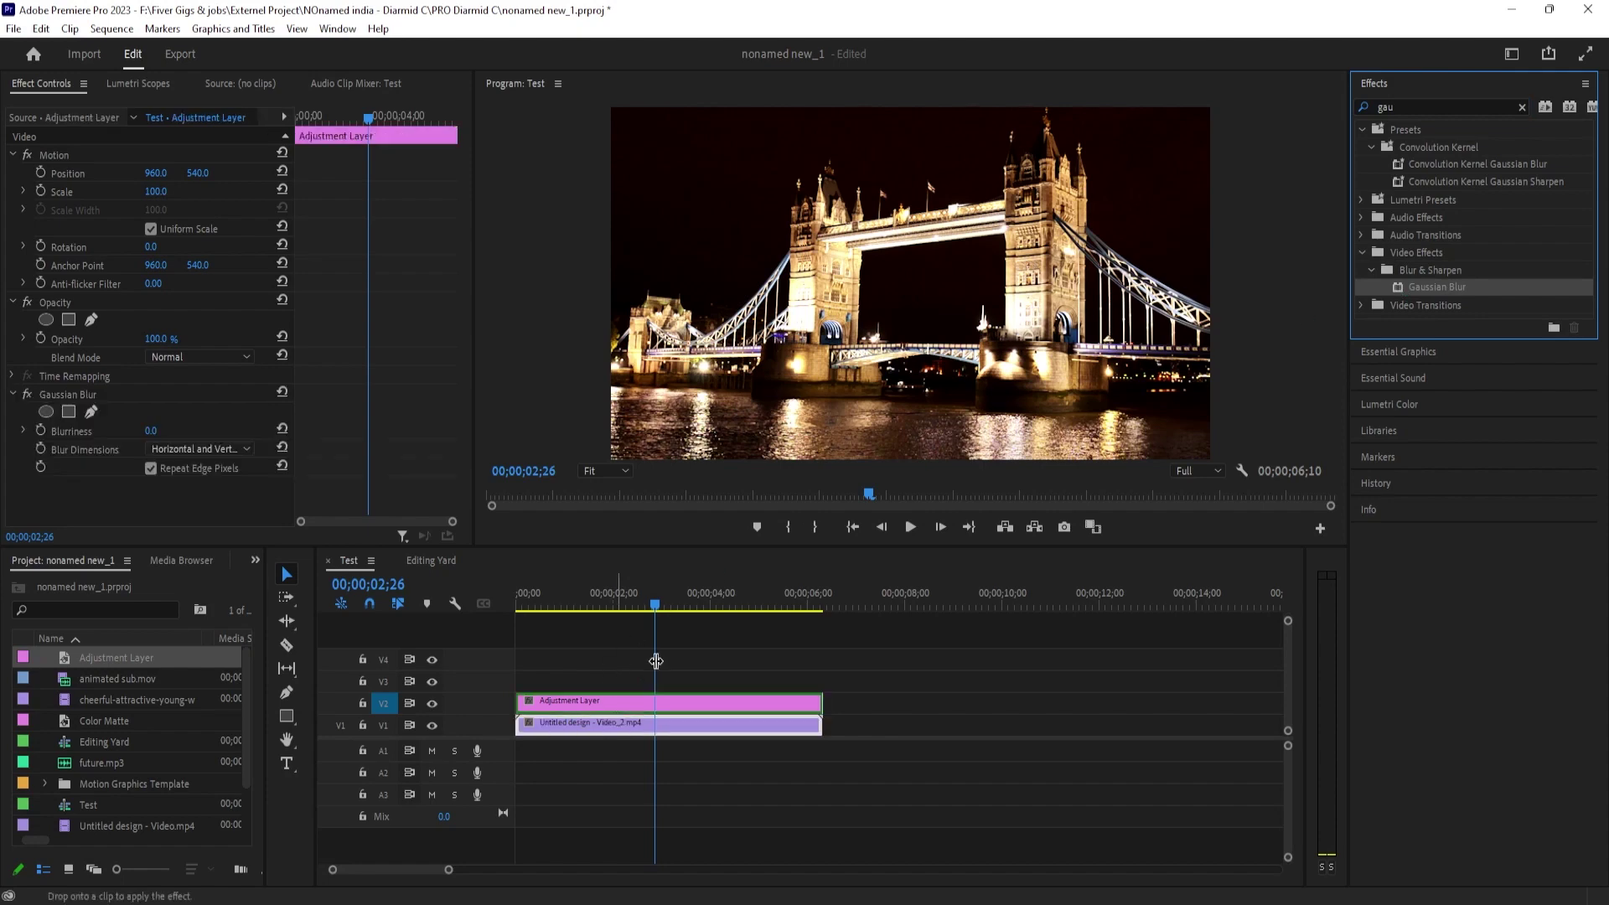
left_click(529, 604)
key("space")
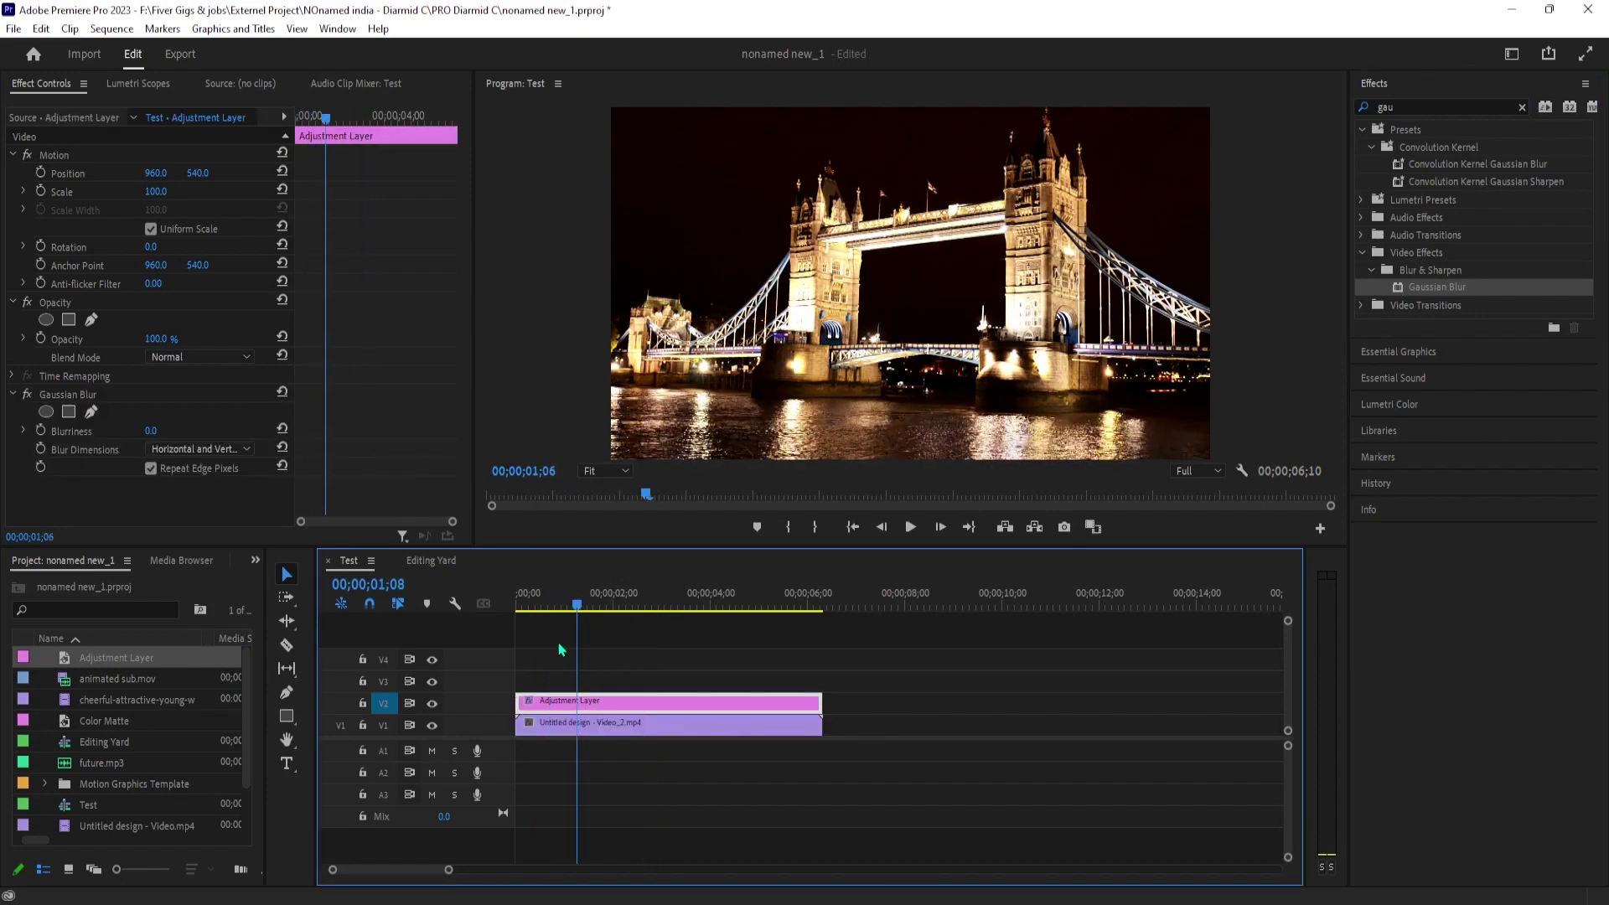
left_click_drag(546, 642, 562, 665)
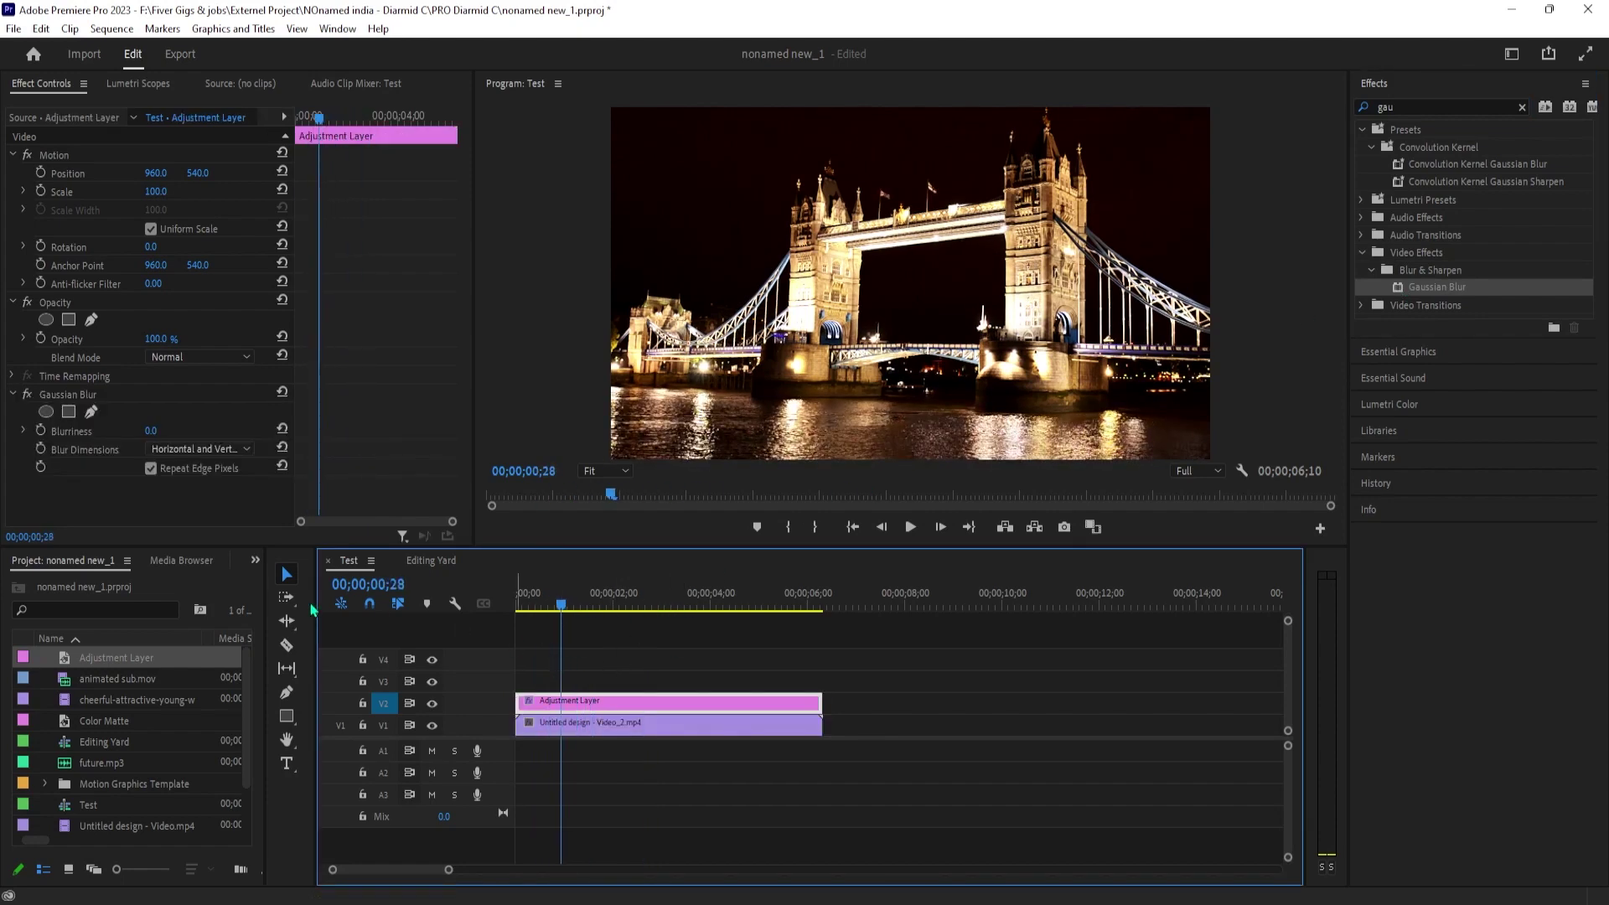
left_click(153, 430)
type("100")
- Set Gaussian Blur Blurriness to 100 and leave Repeat Edge Pixels checked
key("Return")
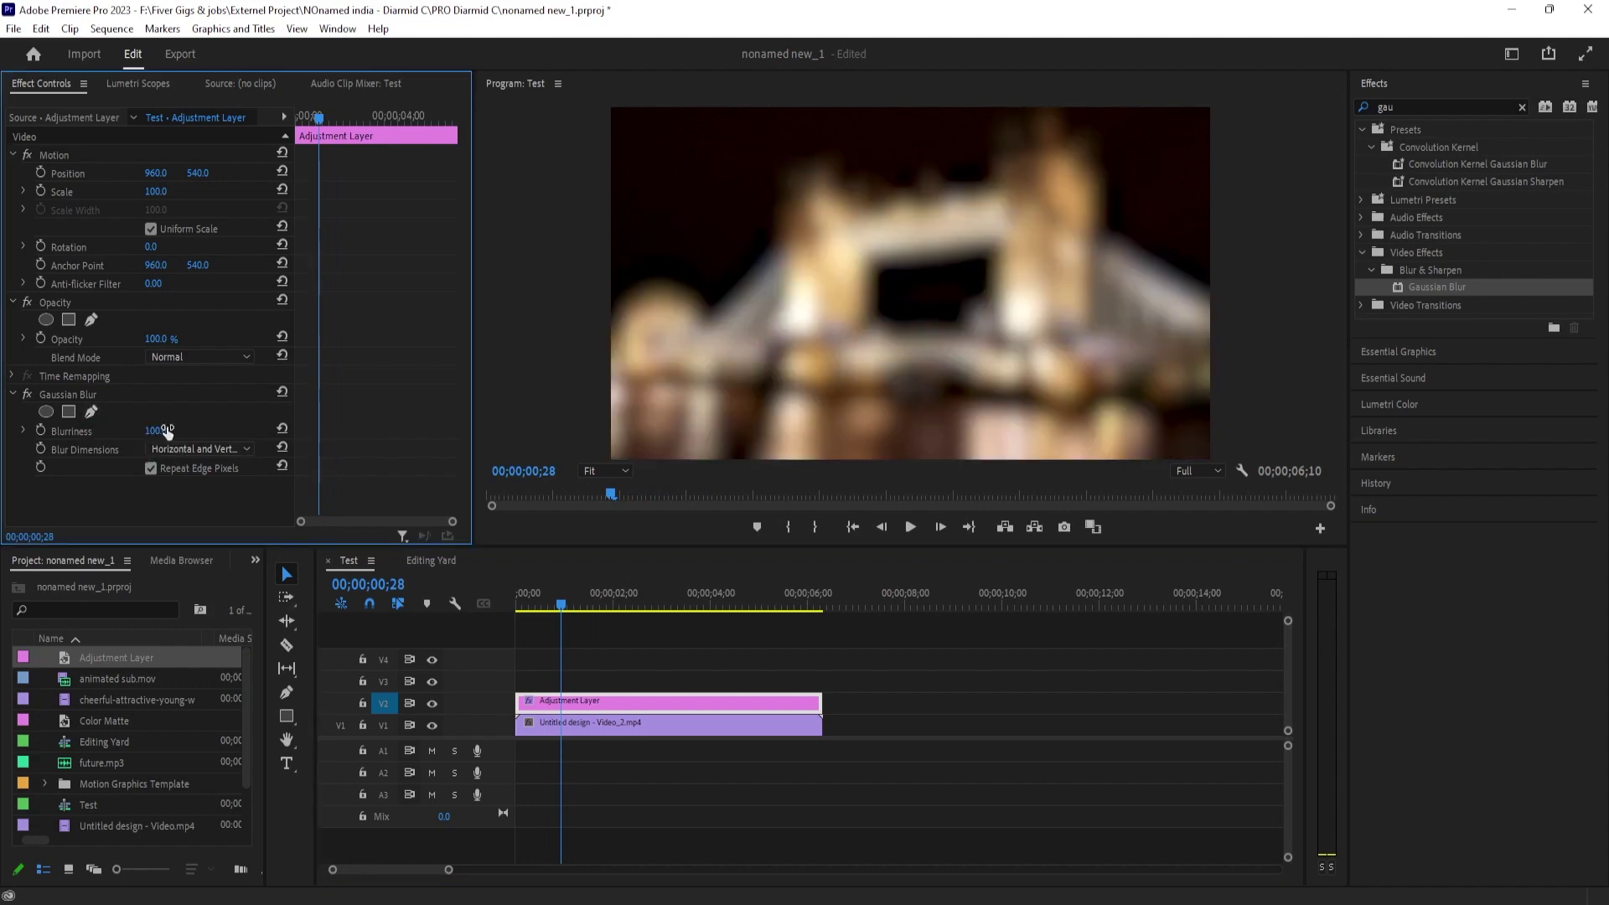
left_click(152, 470)
- Set the adjustment layer's Opacity blend mode to Linear Dodge (Add)
left_click(189, 357)
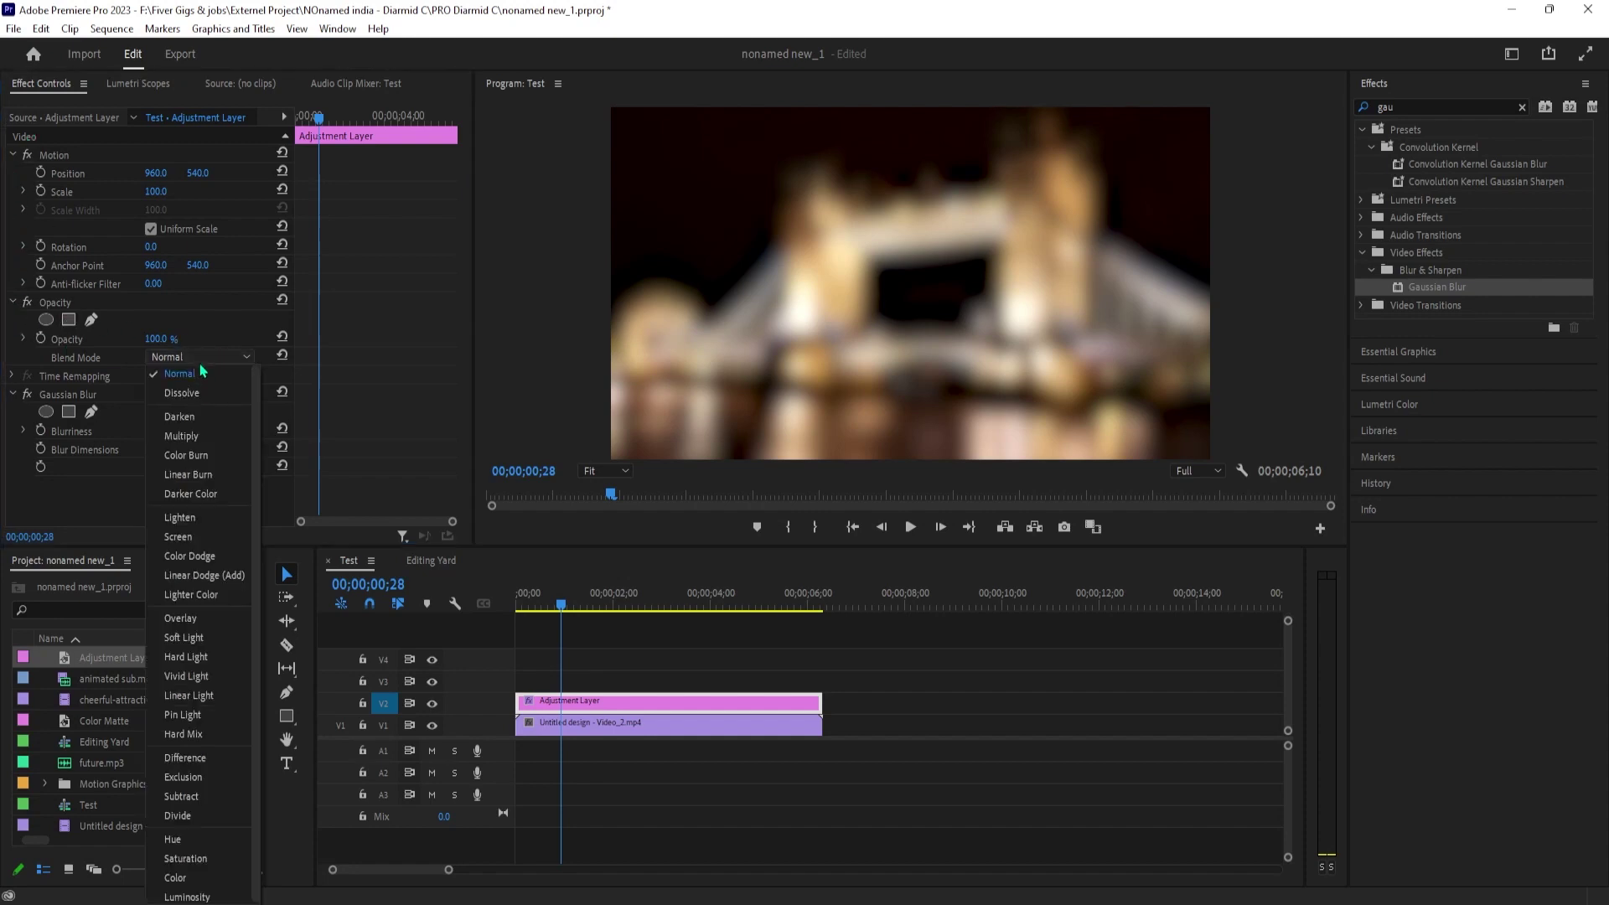
left_click(203, 575)
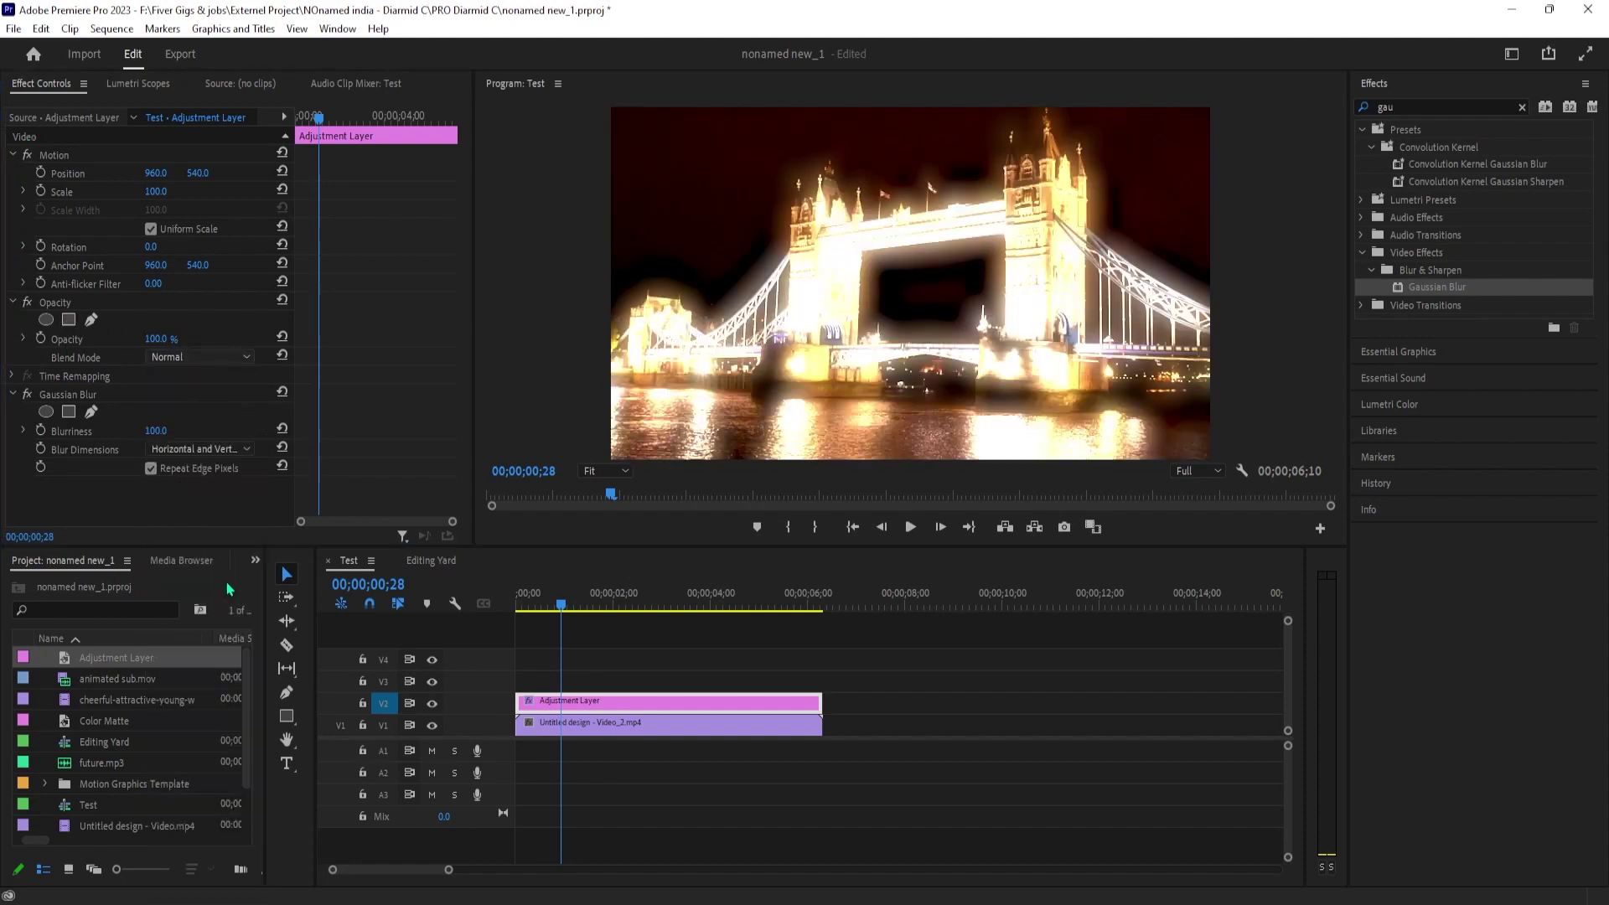
left_click(187, 362)
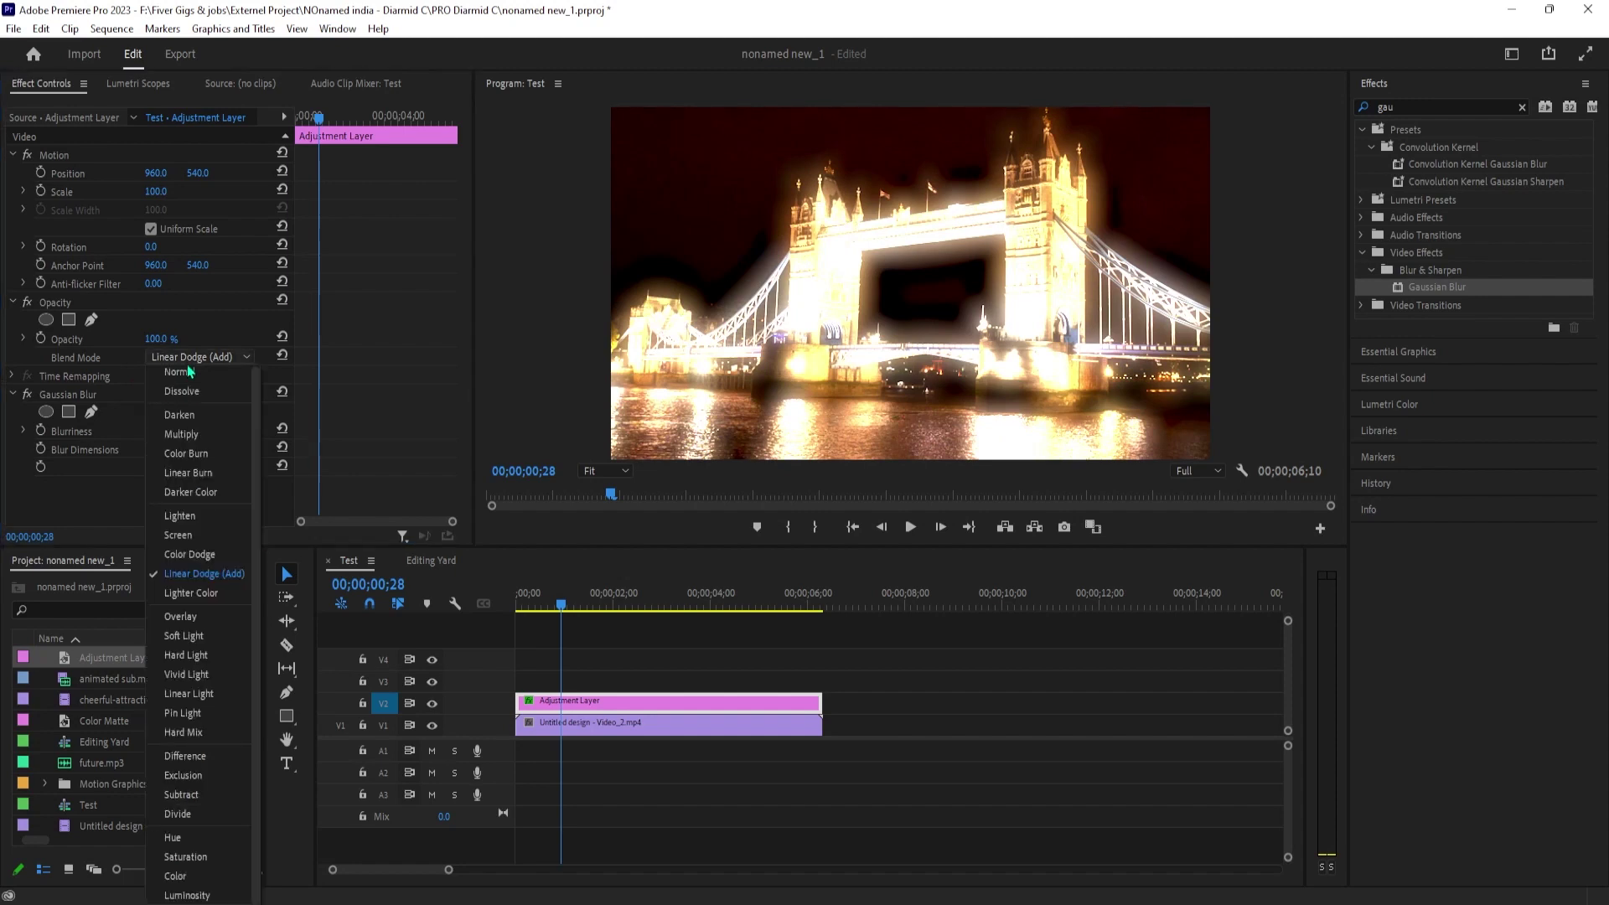
- Keyframe the adjustment layer's opacity at 0% at 00;00;00;28 and 100% at 00;00;01;11
left_click(47, 350)
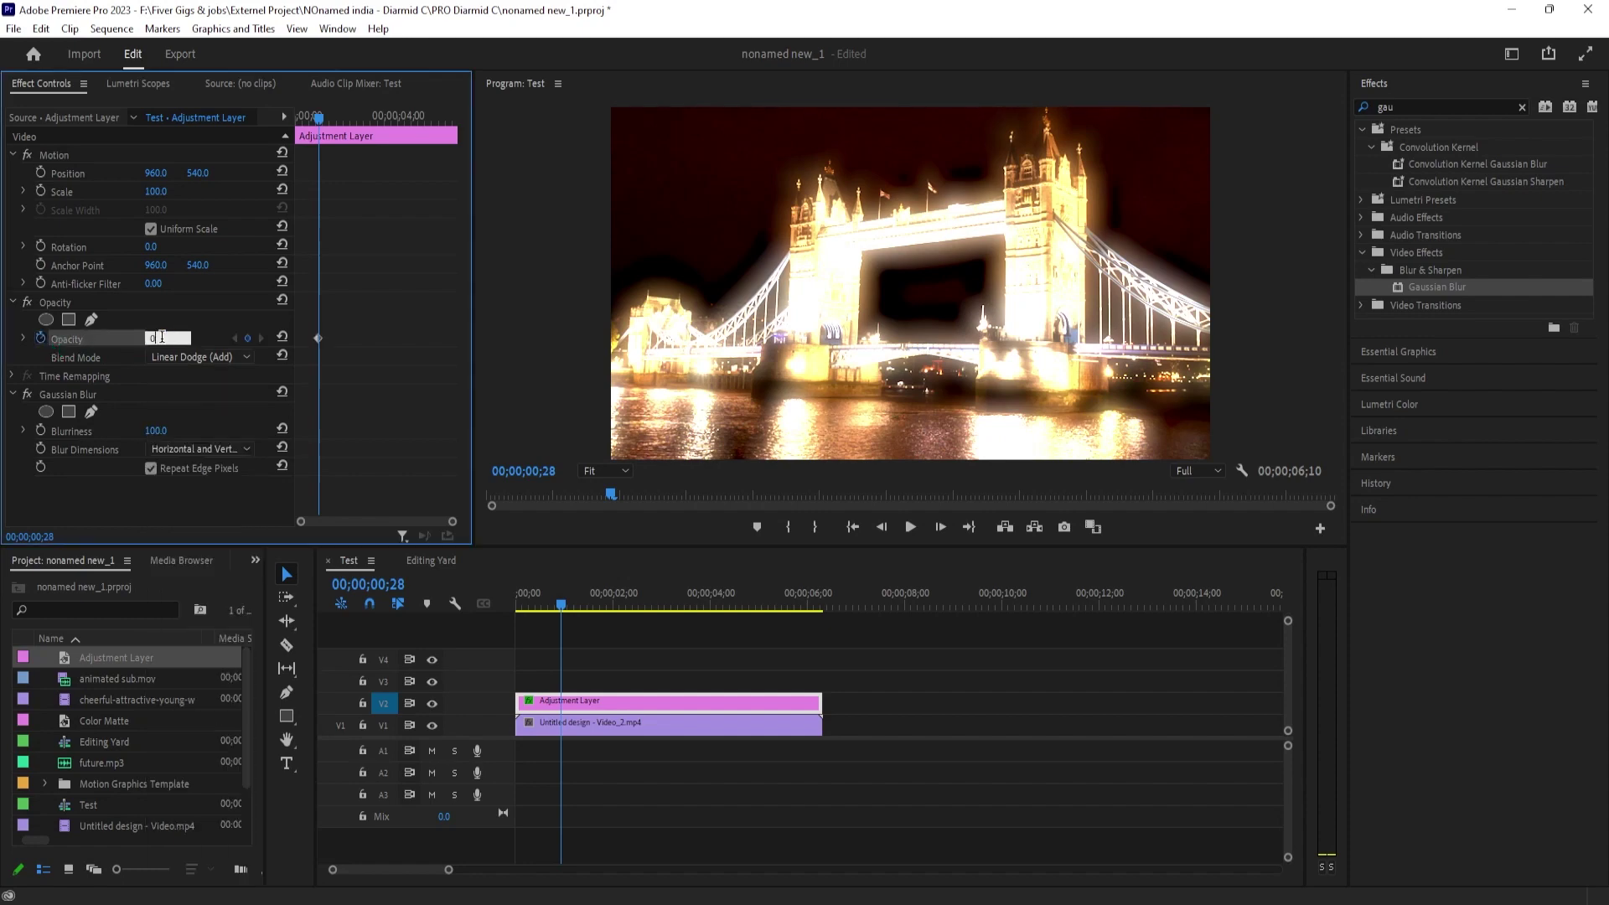
key("Return")
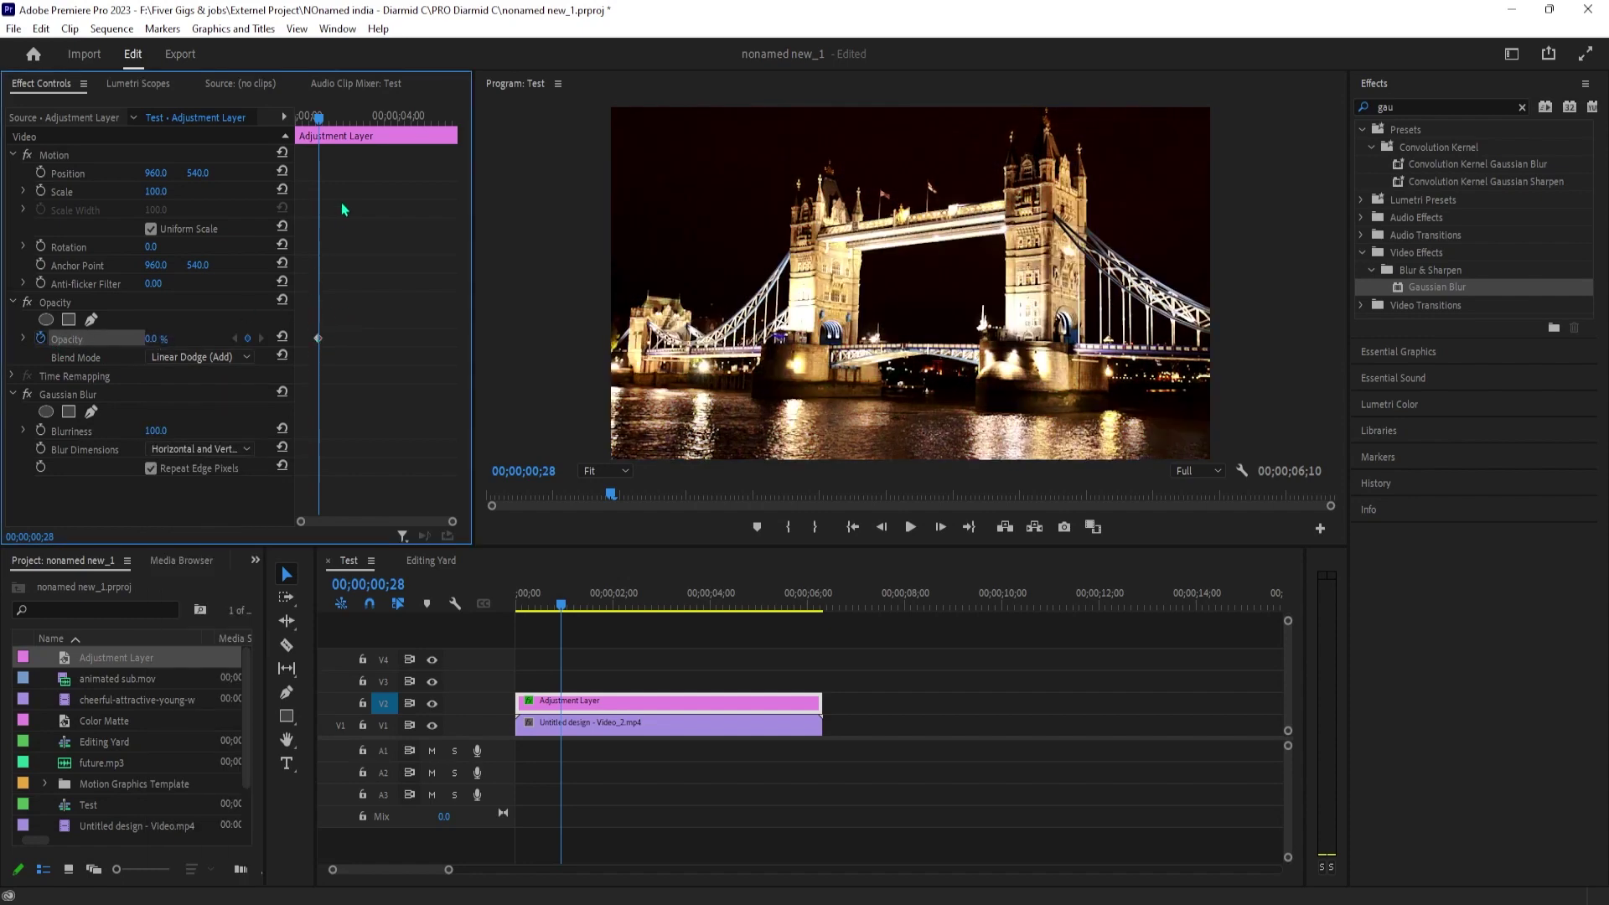
left_click_drag(321, 134, 333, 130)
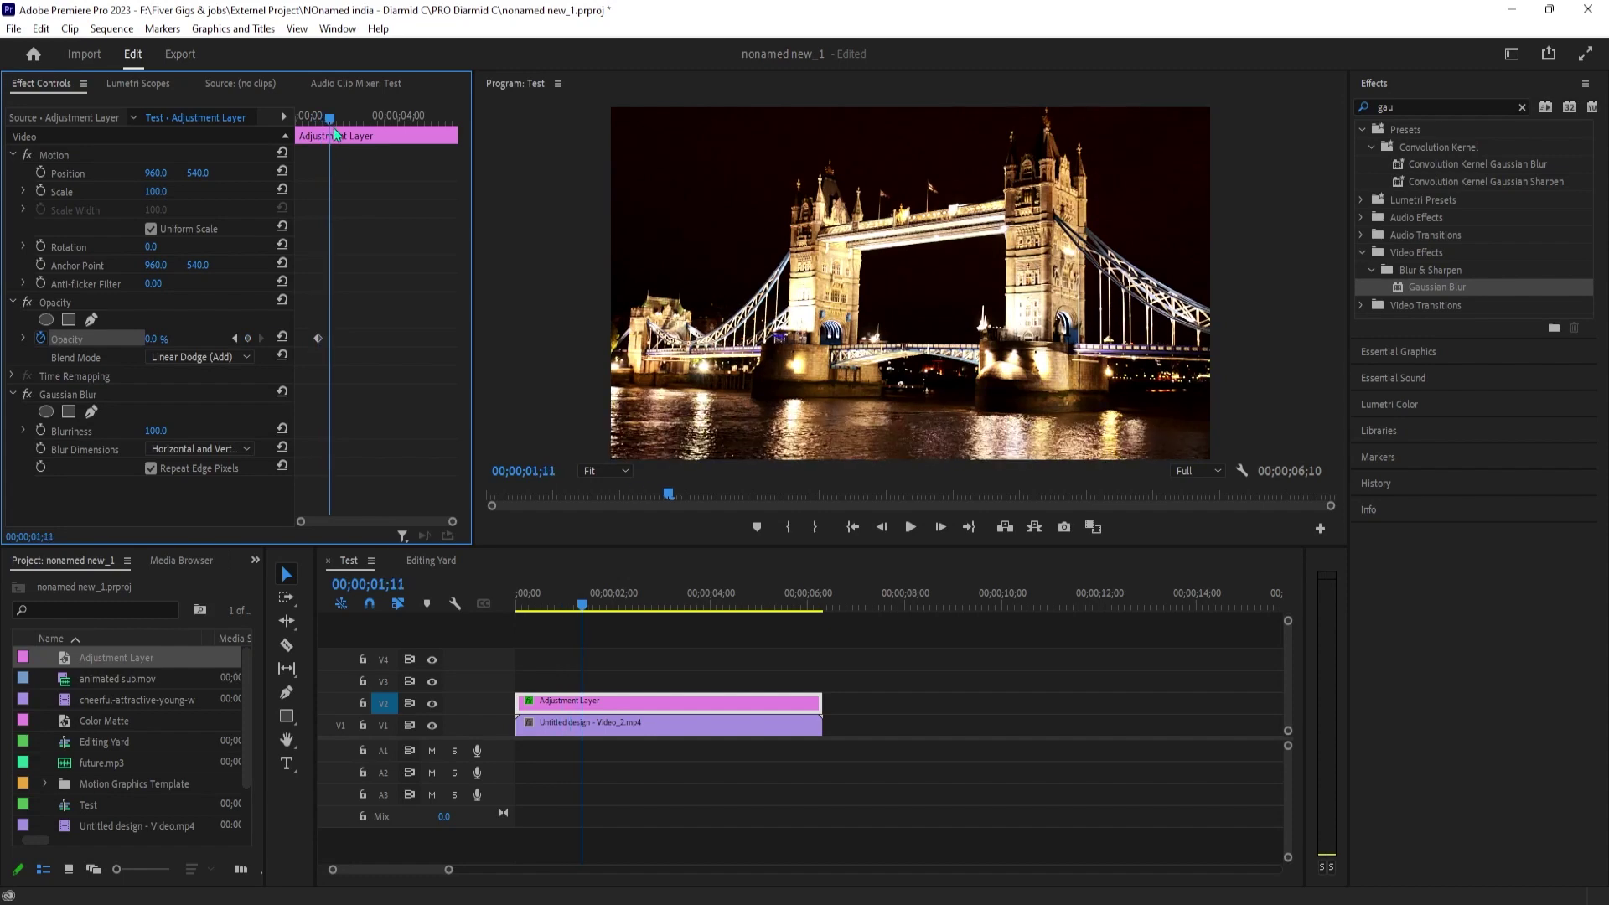
left_click(167, 336)
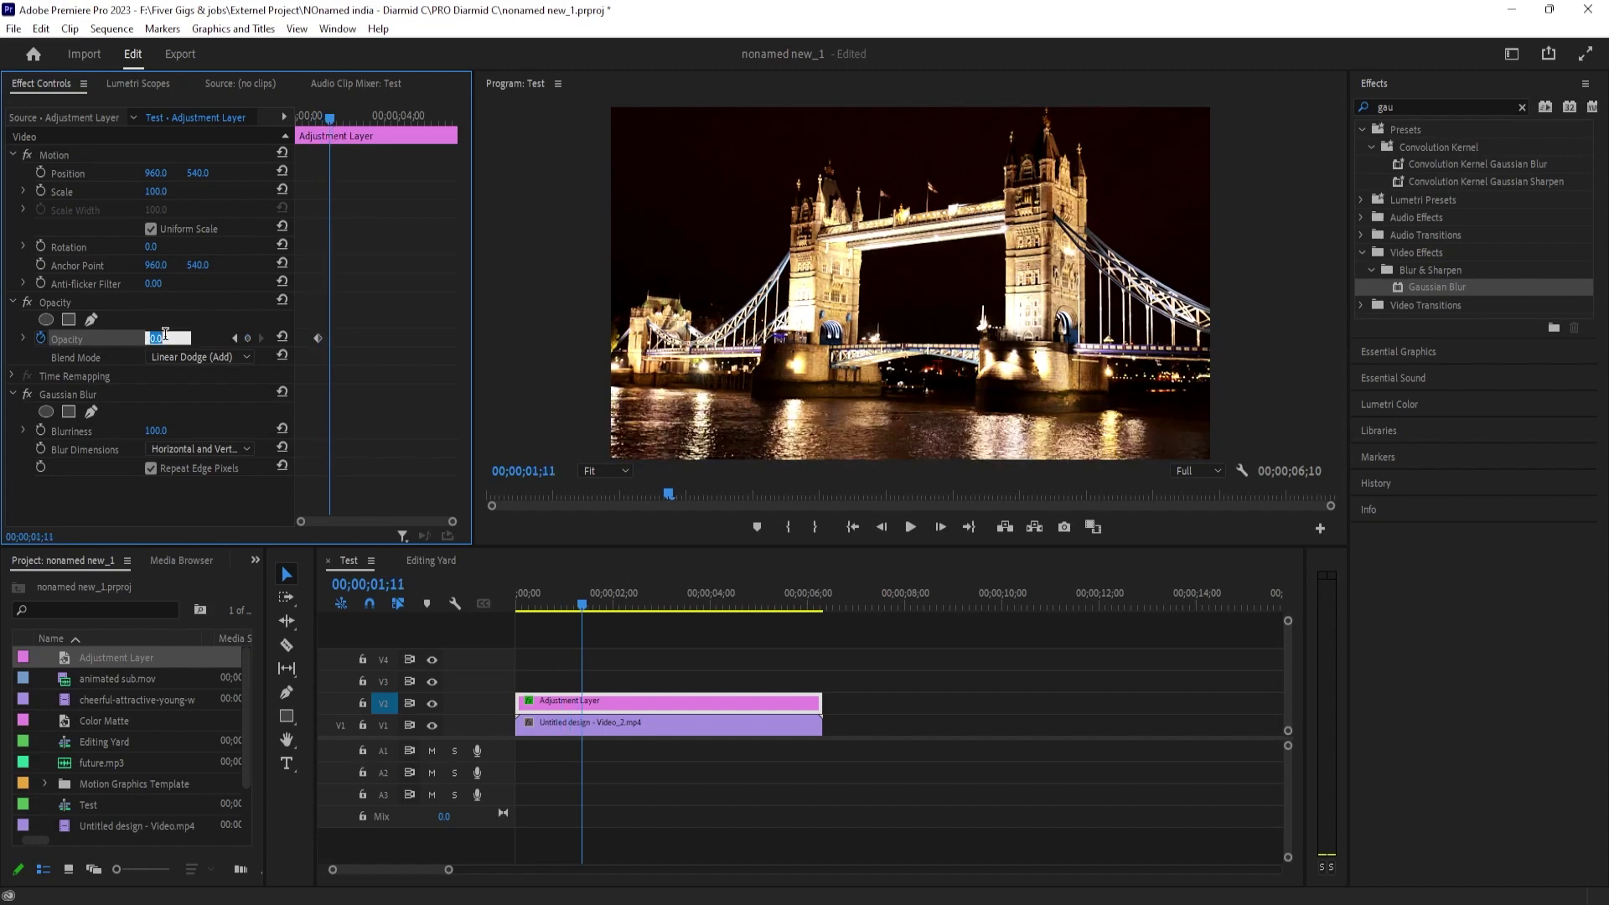
type("100")
key("Return")
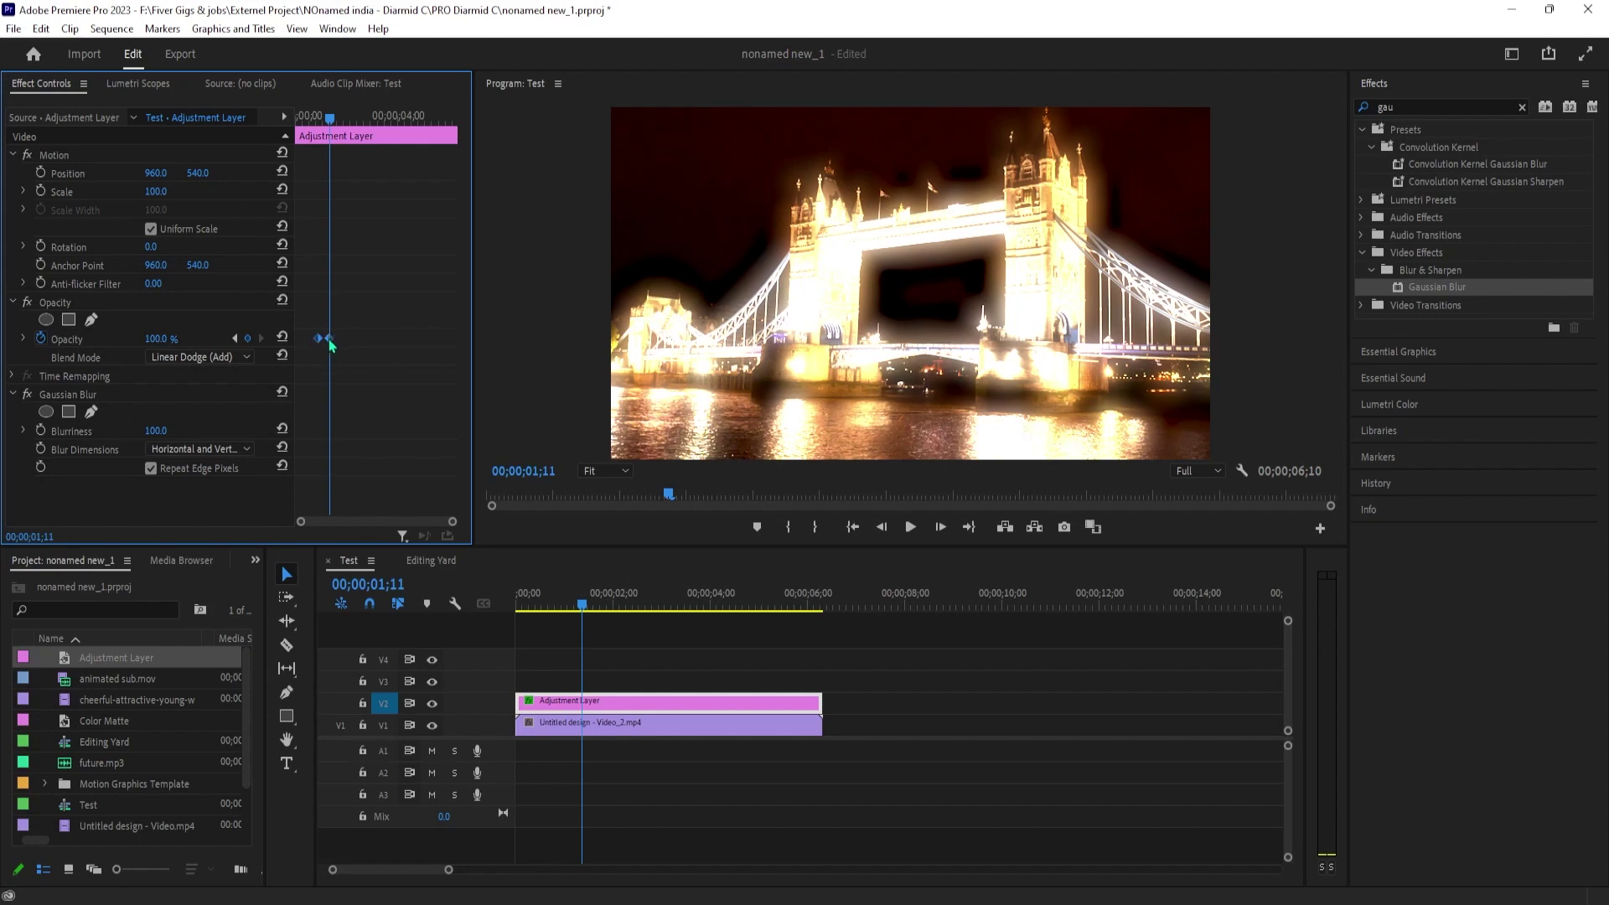
- Duplicate the opacity keyframes further along the timeline, giving four keyframes in total
left_click_drag(326, 339, 355, 338)
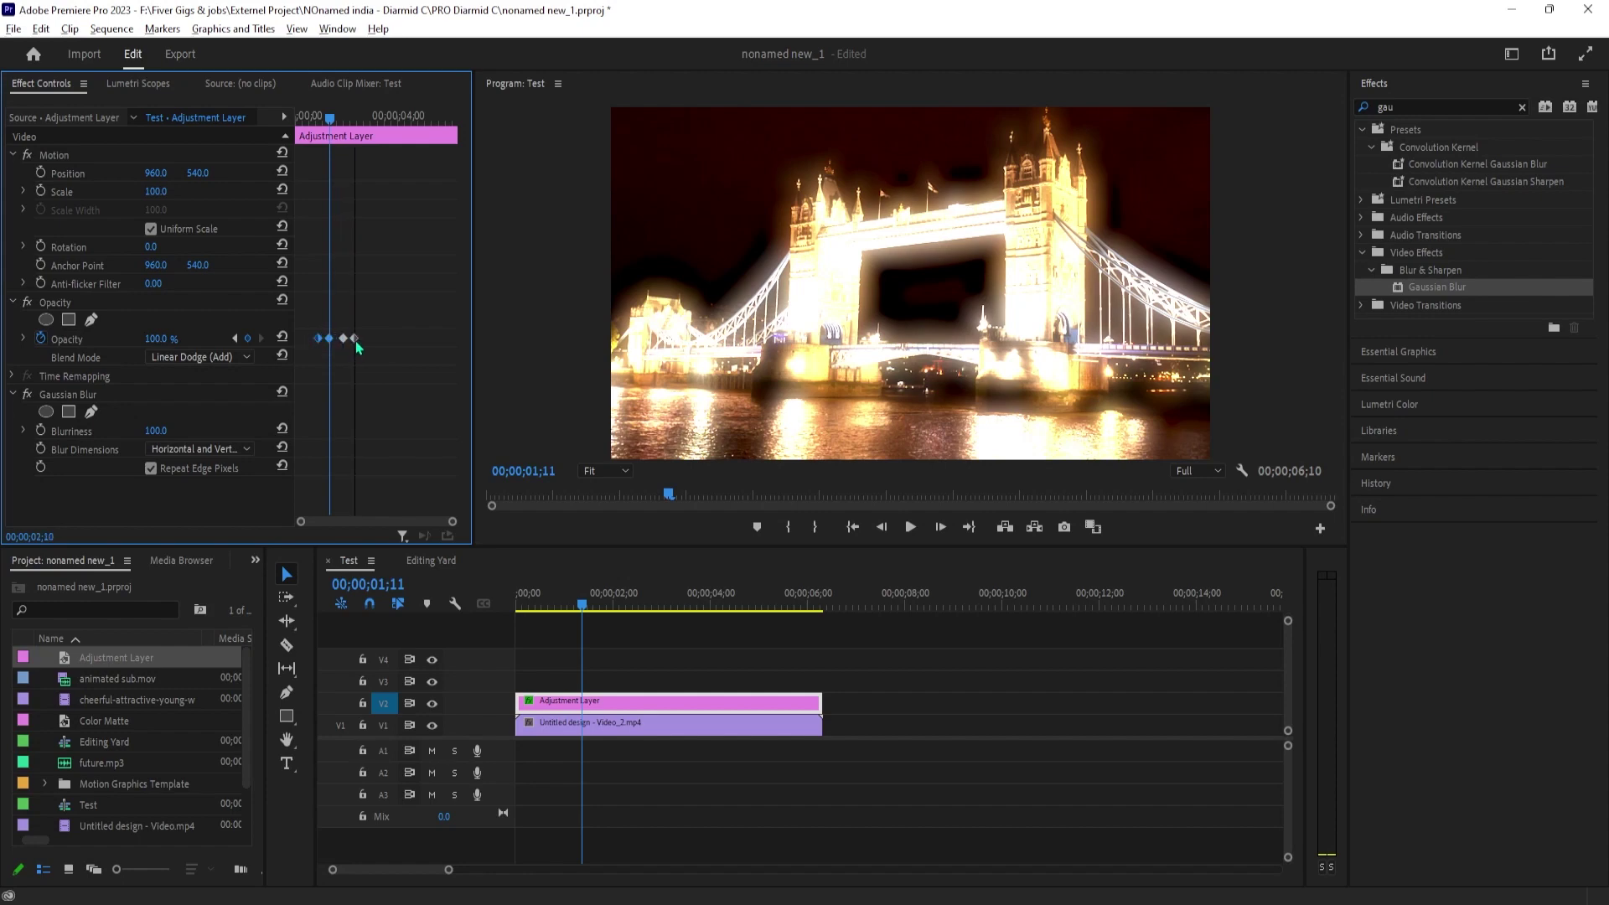
left_click_drag(354, 337, 380, 339)
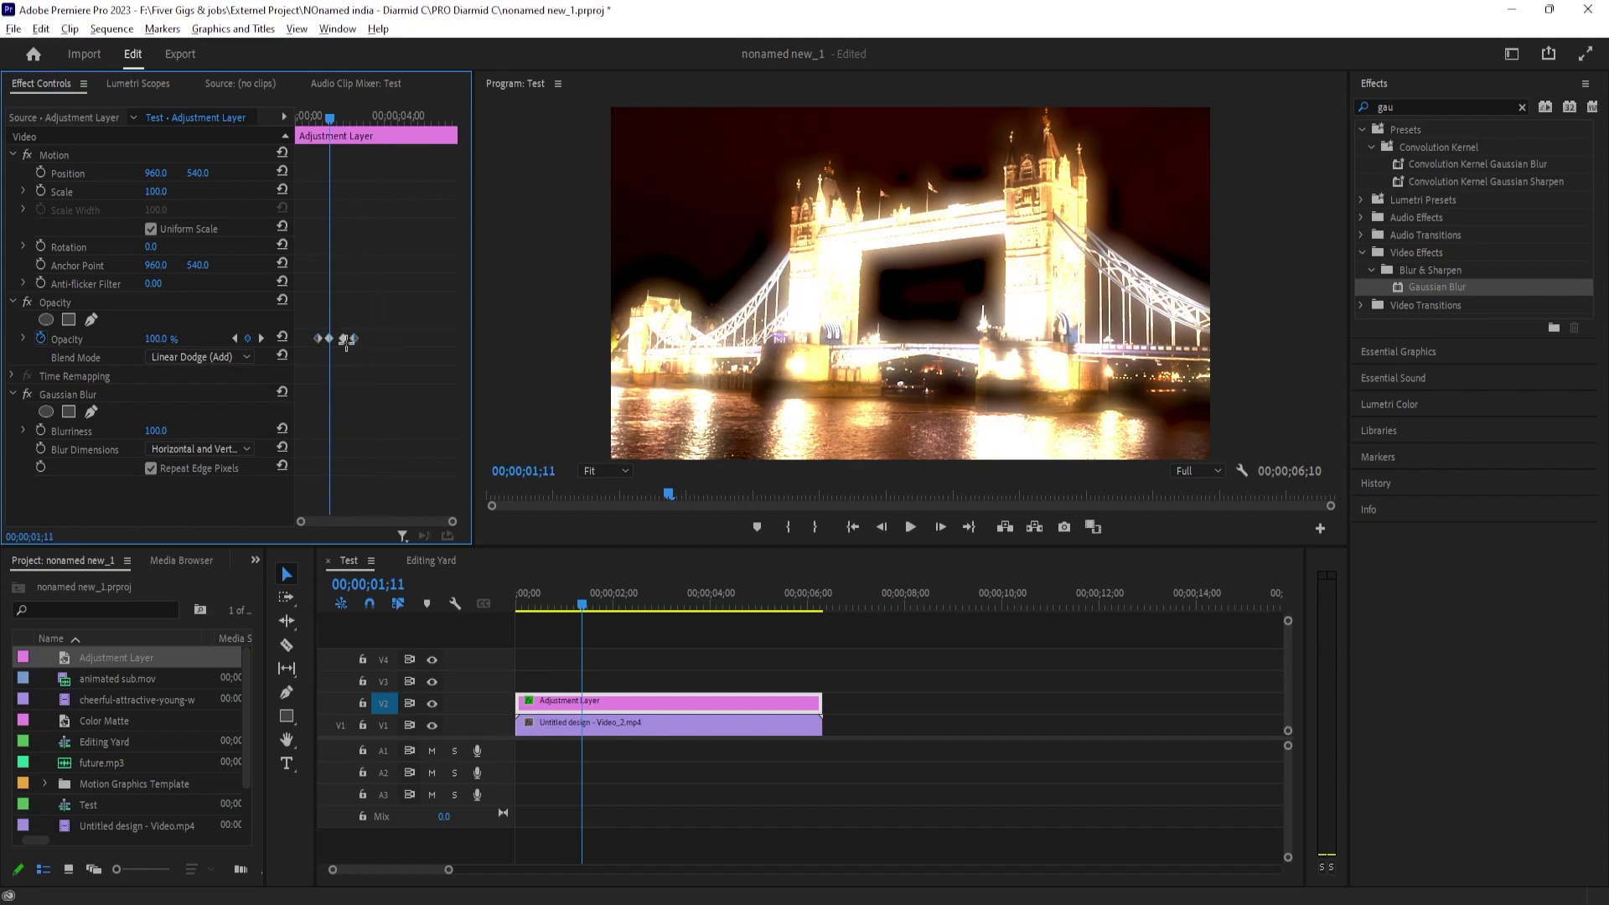